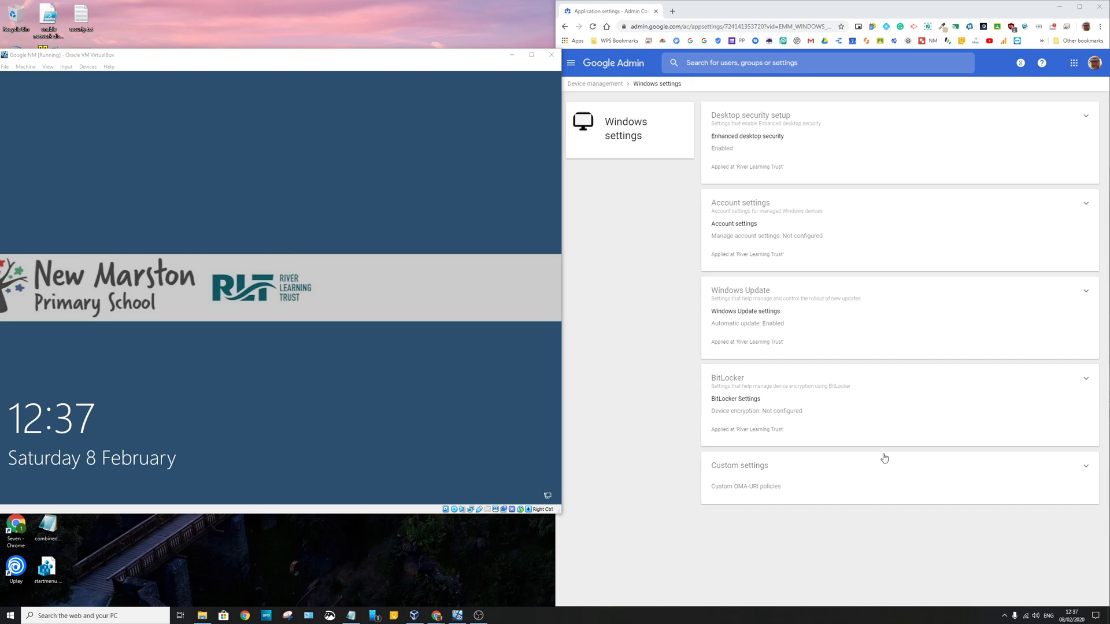
Step: Sign the VM's Windows into the student test account by entering its password
left_click_drag(257, 62, 262, 64)
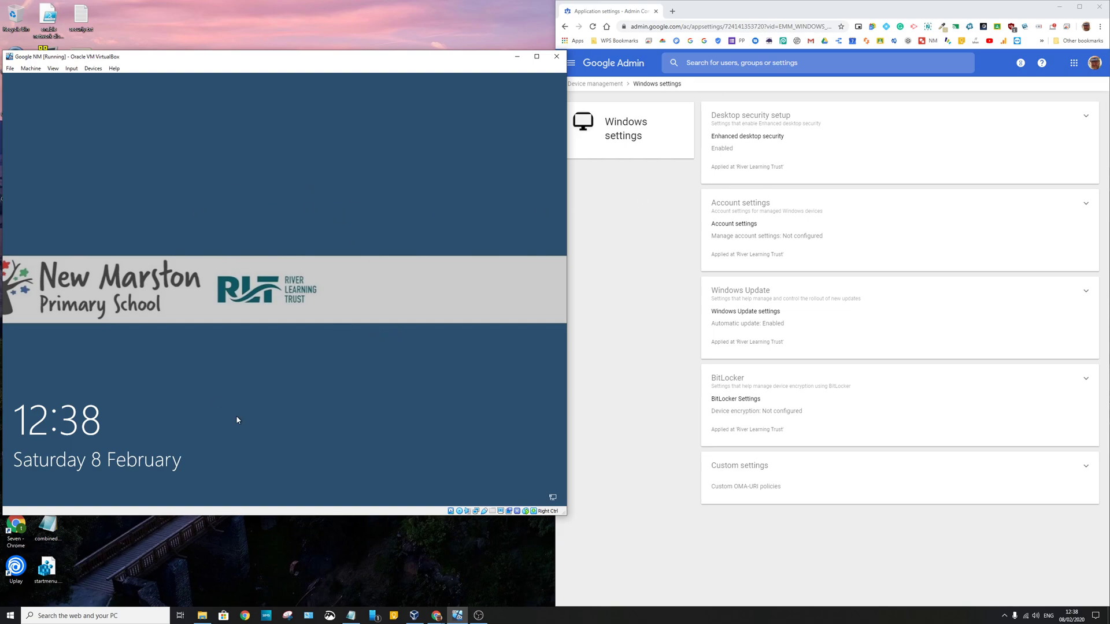
left_click(283, 366)
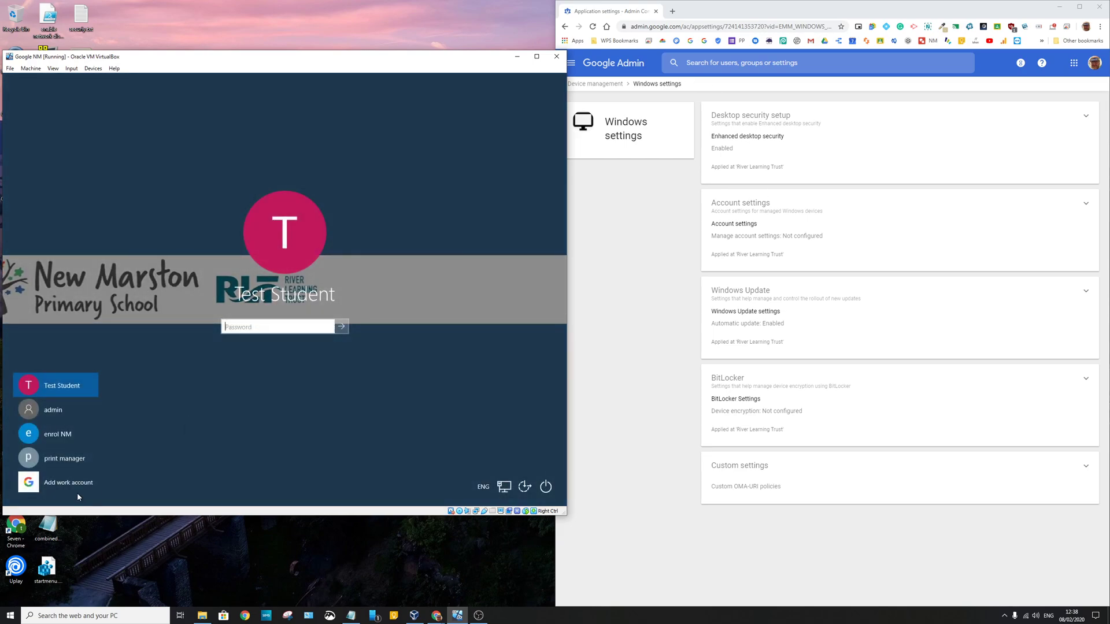
left_click(77, 493)
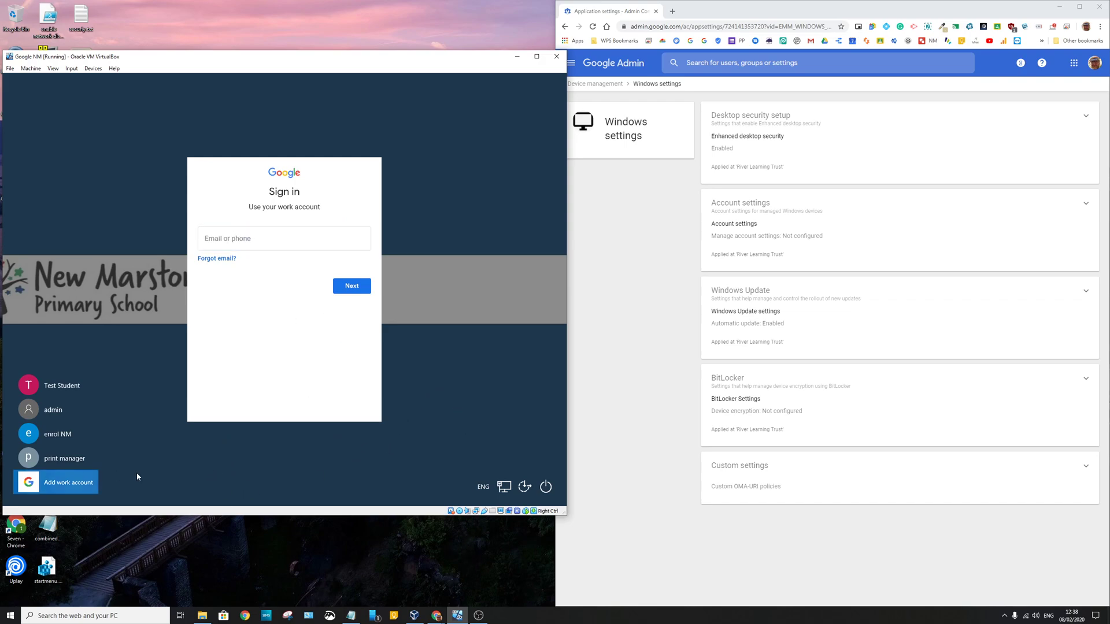
left_click(63, 386)
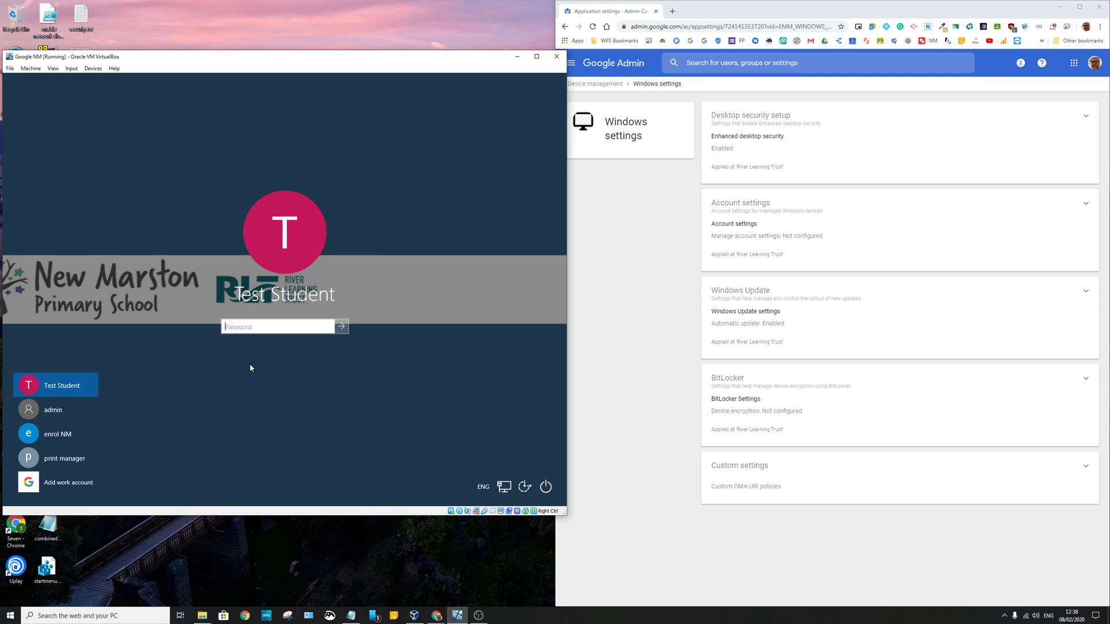
type("*********")
key("Return")
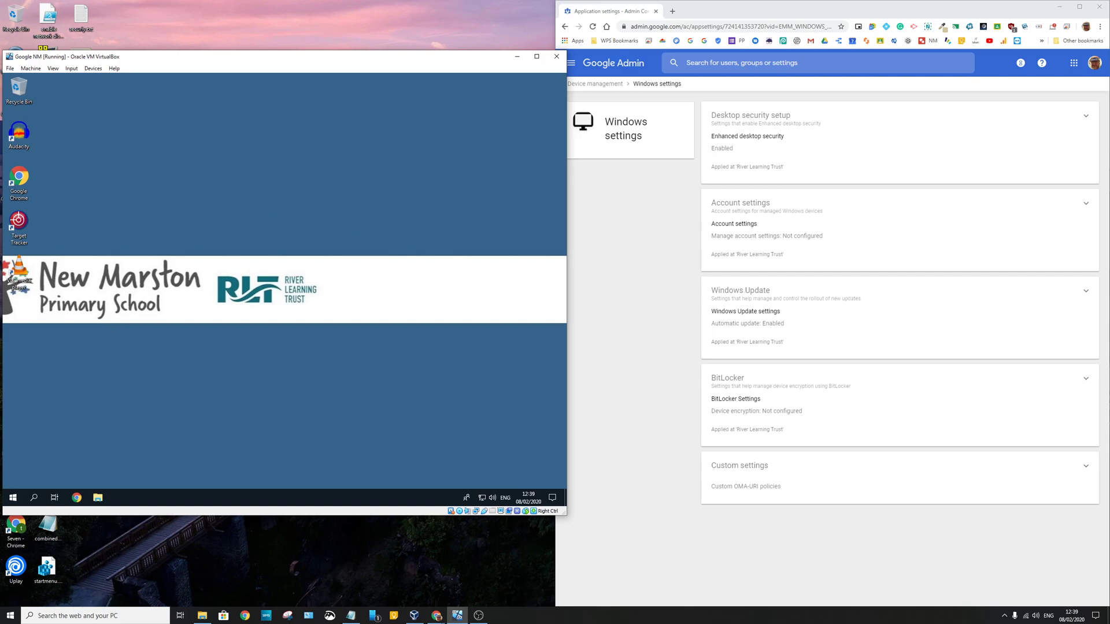
left_click(14, 501)
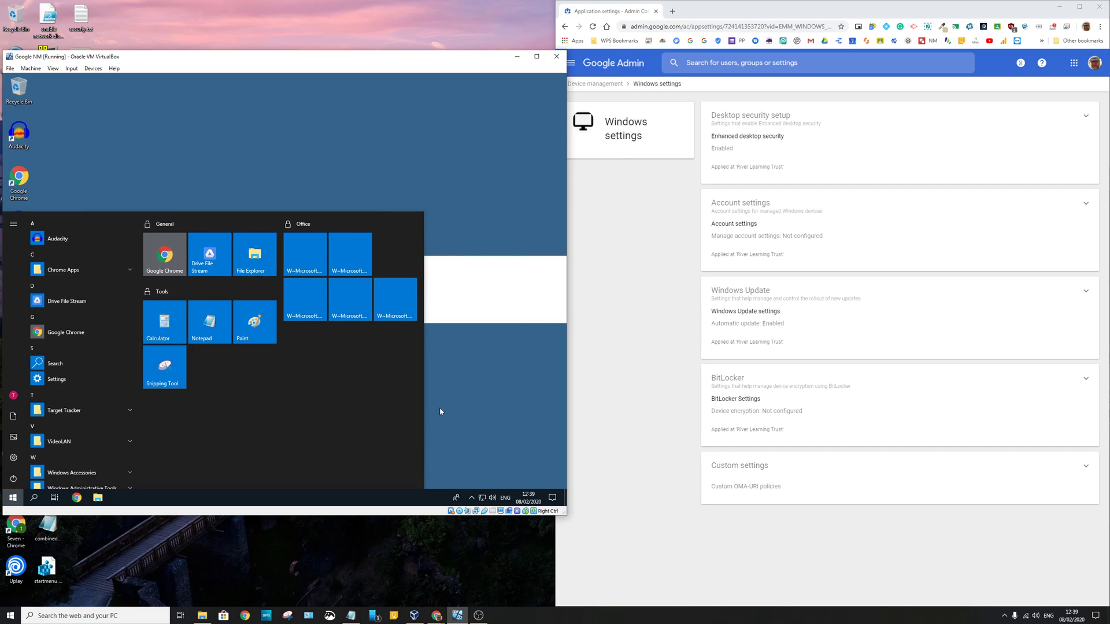
left_click(458, 396)
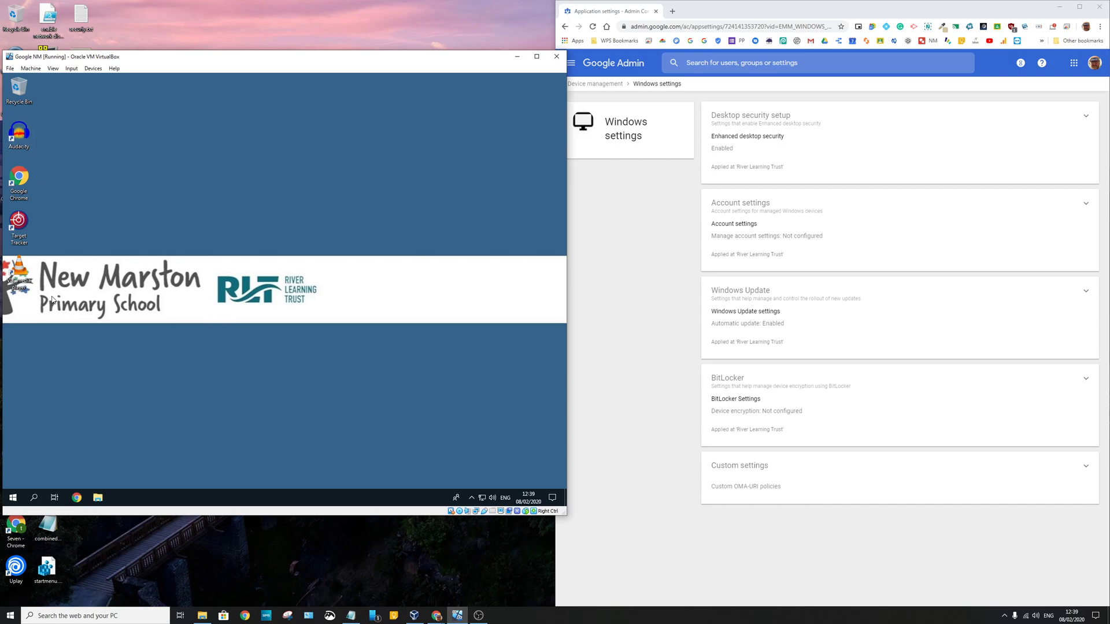
Step: Launch Chrome in the VM on the WPS Student Portal, then return to the Google Admin window
double_click(34, 192)
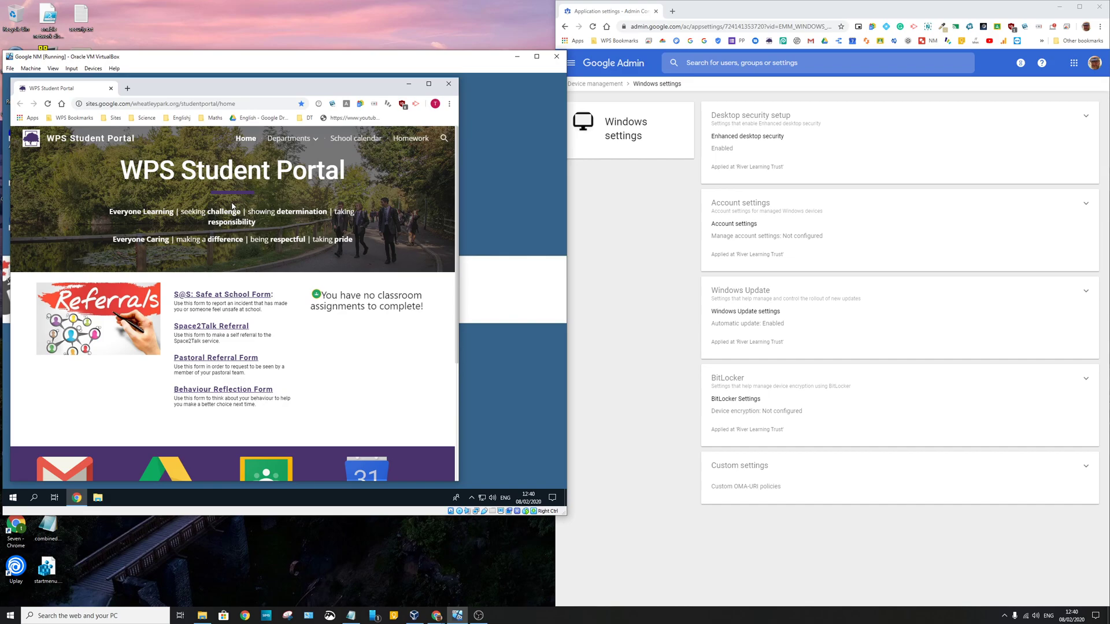
left_click(617, 271)
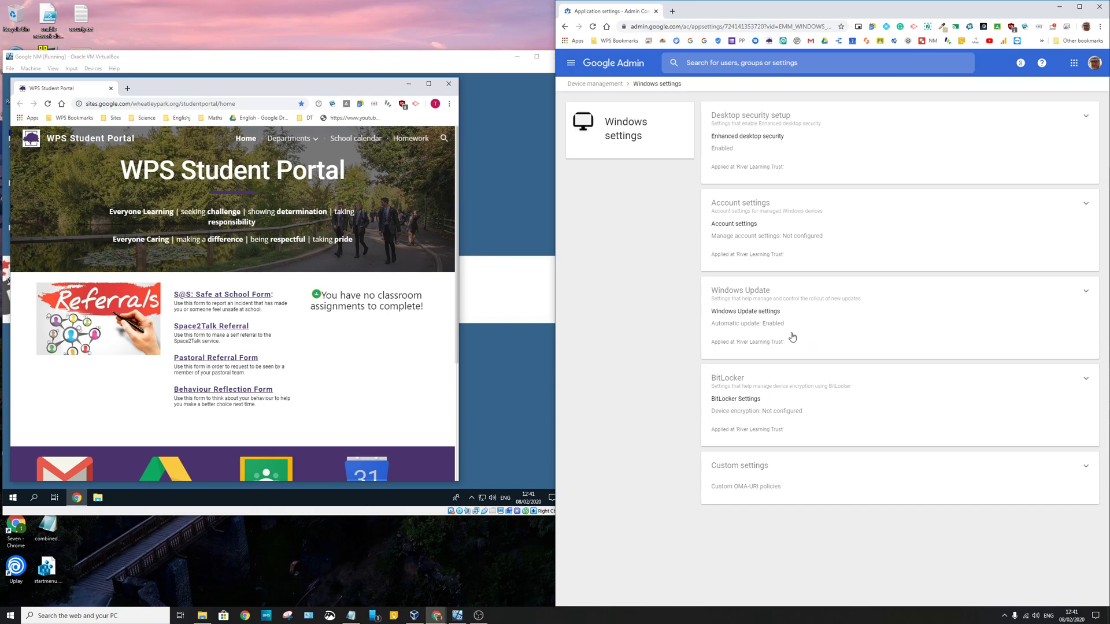
left_click(1080, 298)
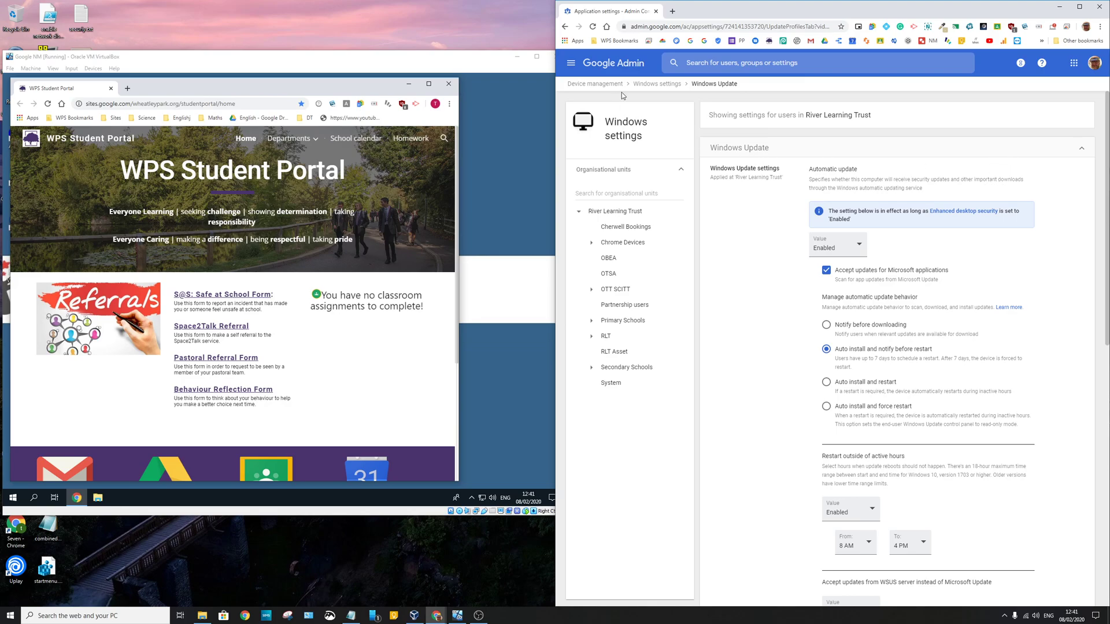
left_click(659, 84)
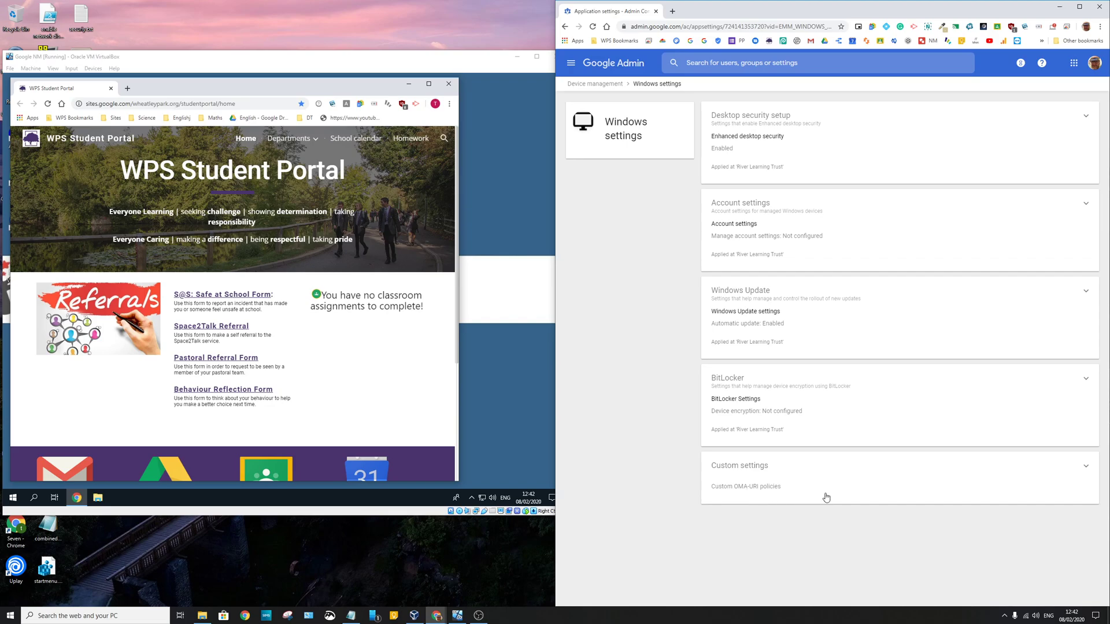
Step: Open the Custom settings list and begin a blank custom OMA-URI setting
left_click(1085, 469)
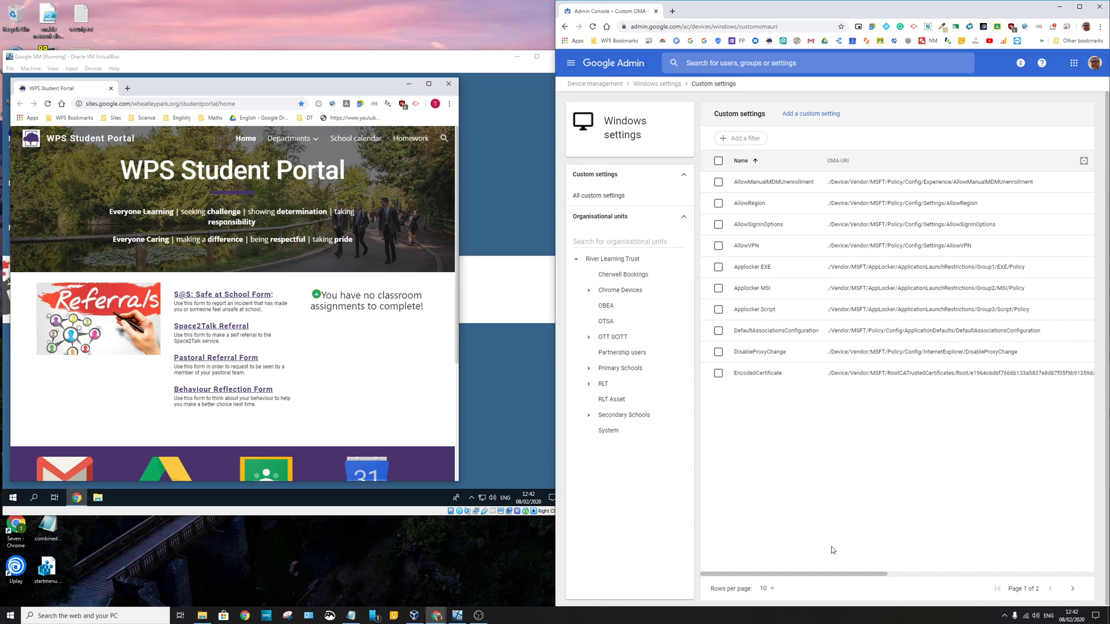
left_click(822, 114)
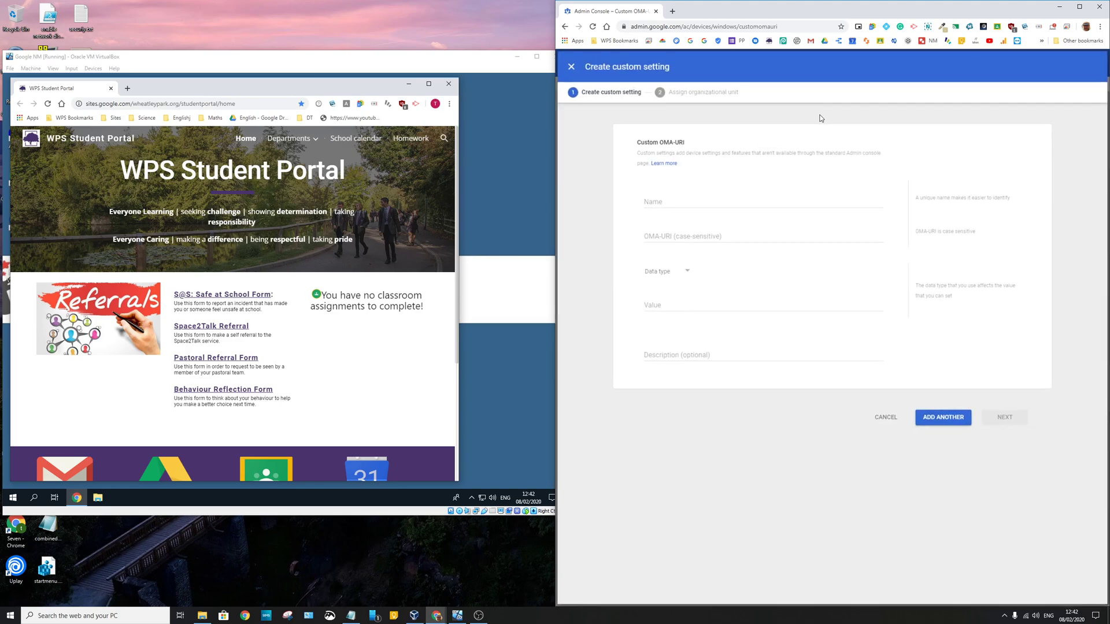
left_click(667, 200)
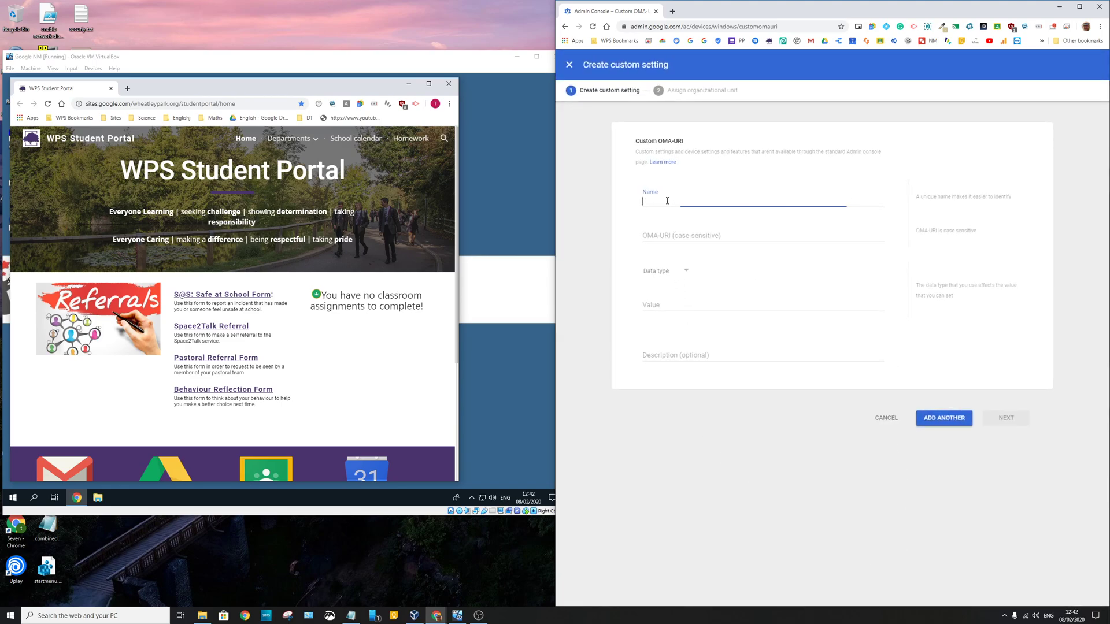
left_click(684, 236)
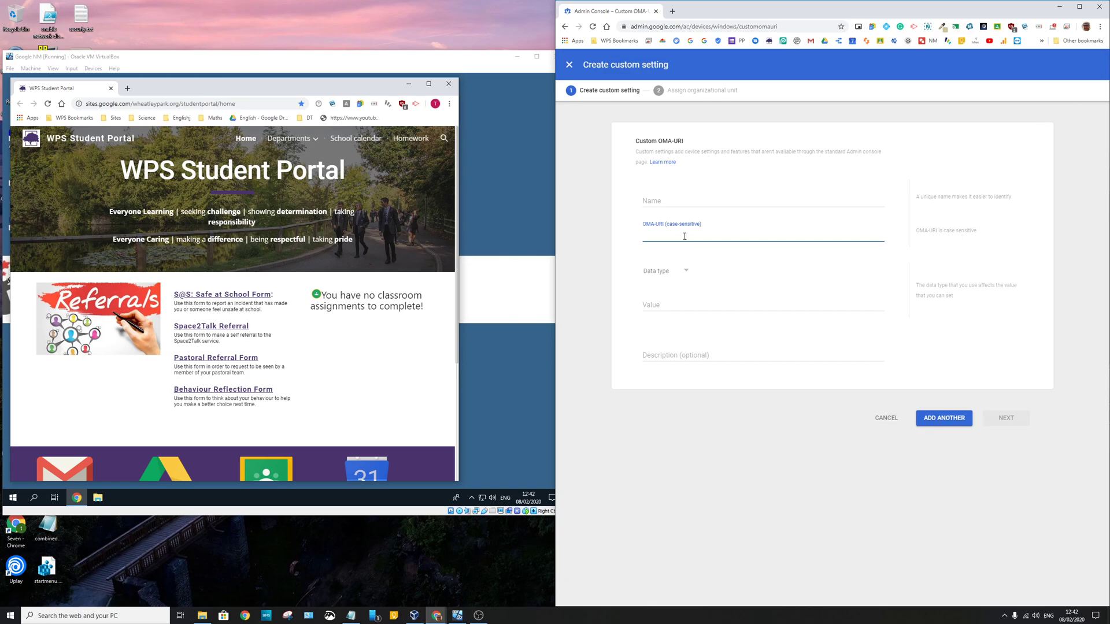
Step: Set the OMA-URI to ./Vendor/MSFT/NetworkProxy/SetupScriptUrl, giving name SetupScriptUrl and String type
type("prox")
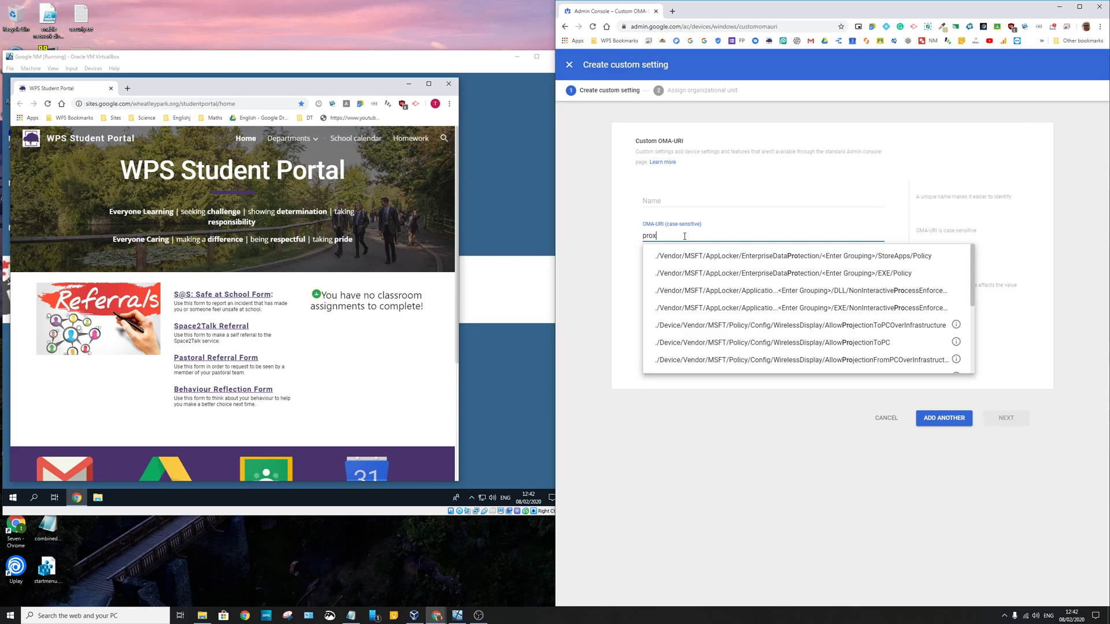
type("t")
key("BackSpace")
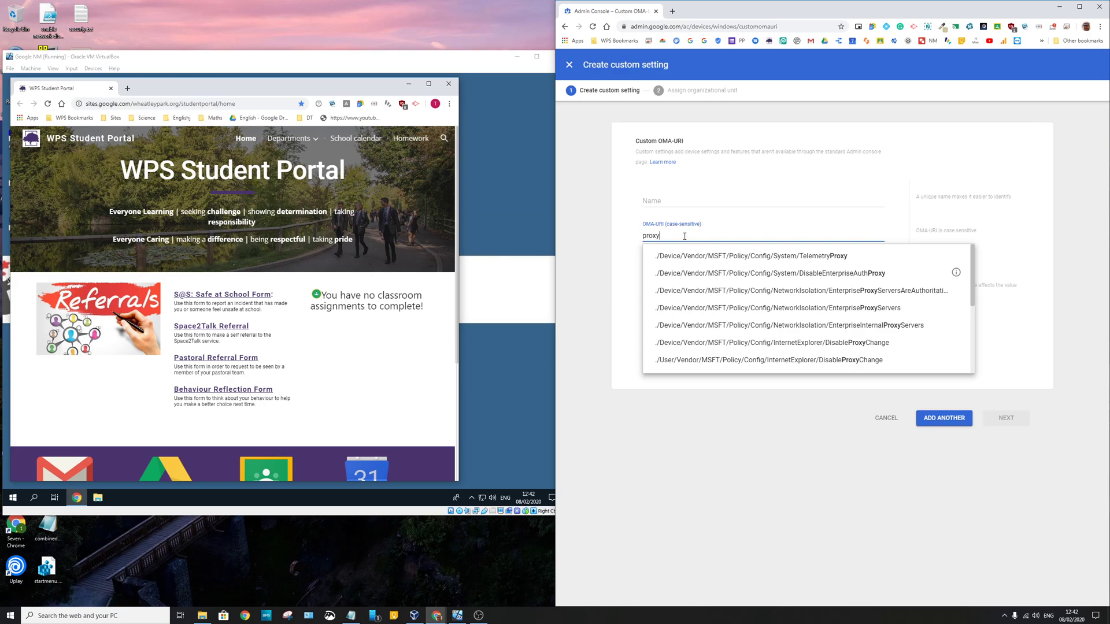
scroll(906, 314, "down", 5)
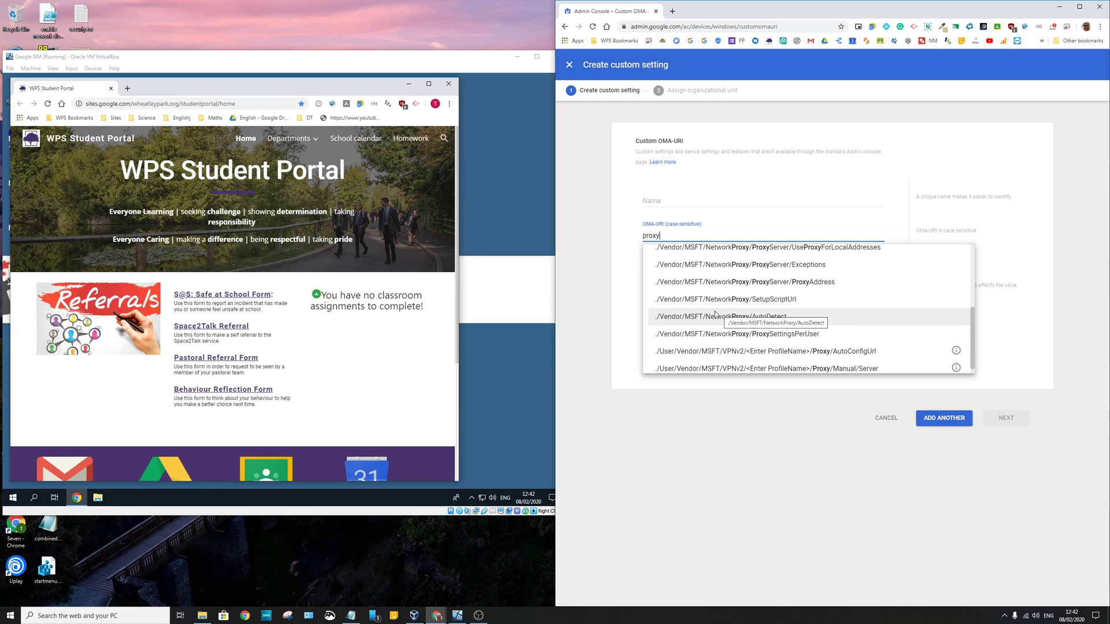
left_click(772, 300)
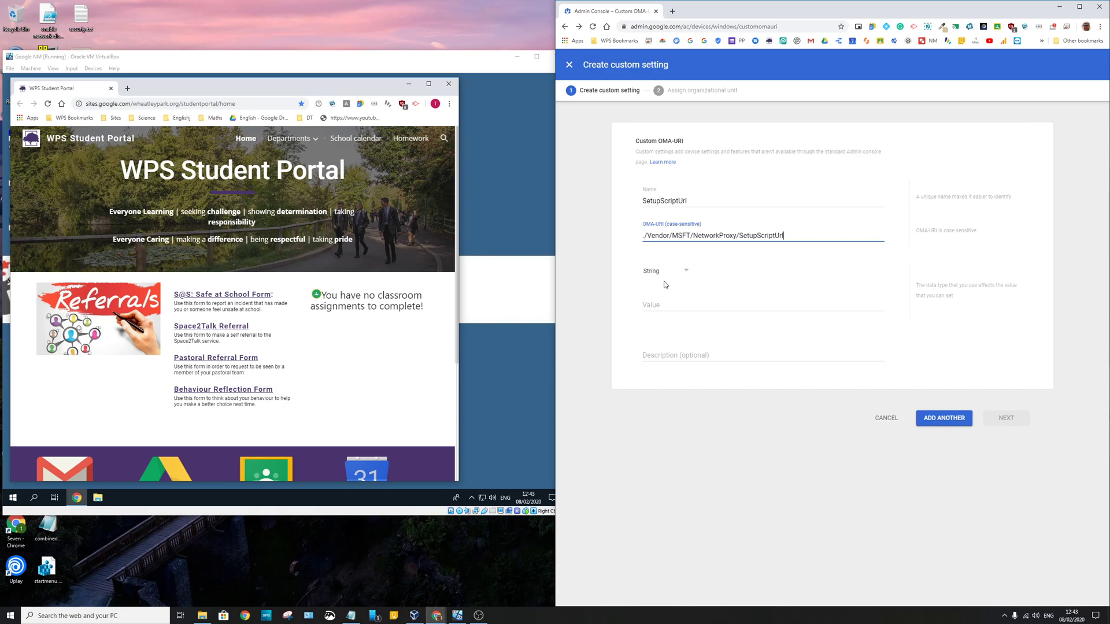
left_click(669, 302)
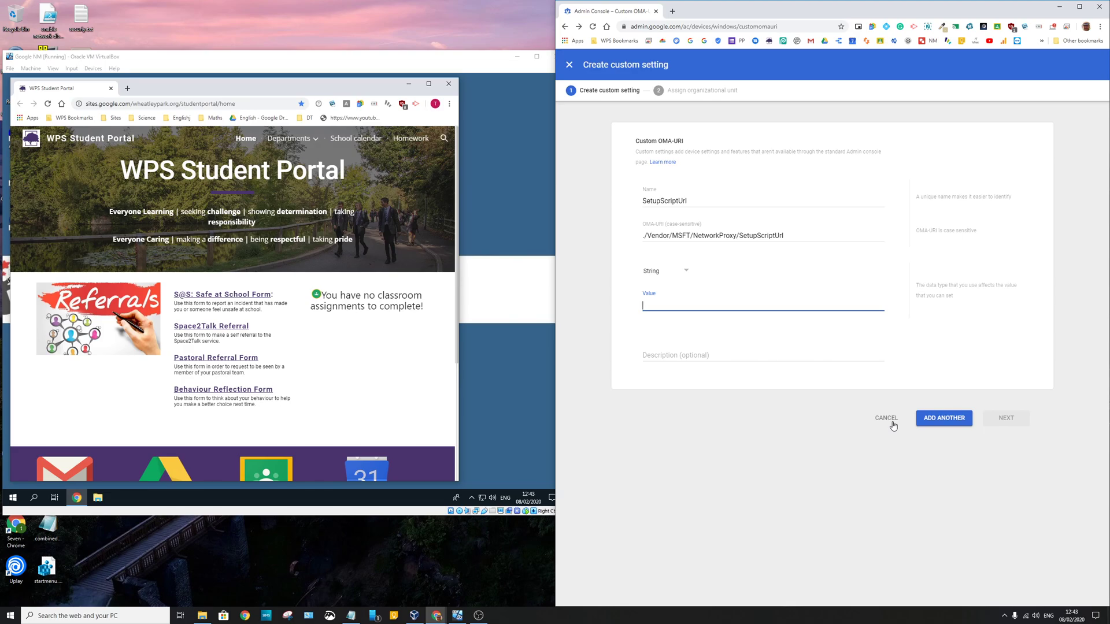
Step: Cancel the unfinished proxy setting and open the EncodedCertificate setting for editing
left_click(893, 426)
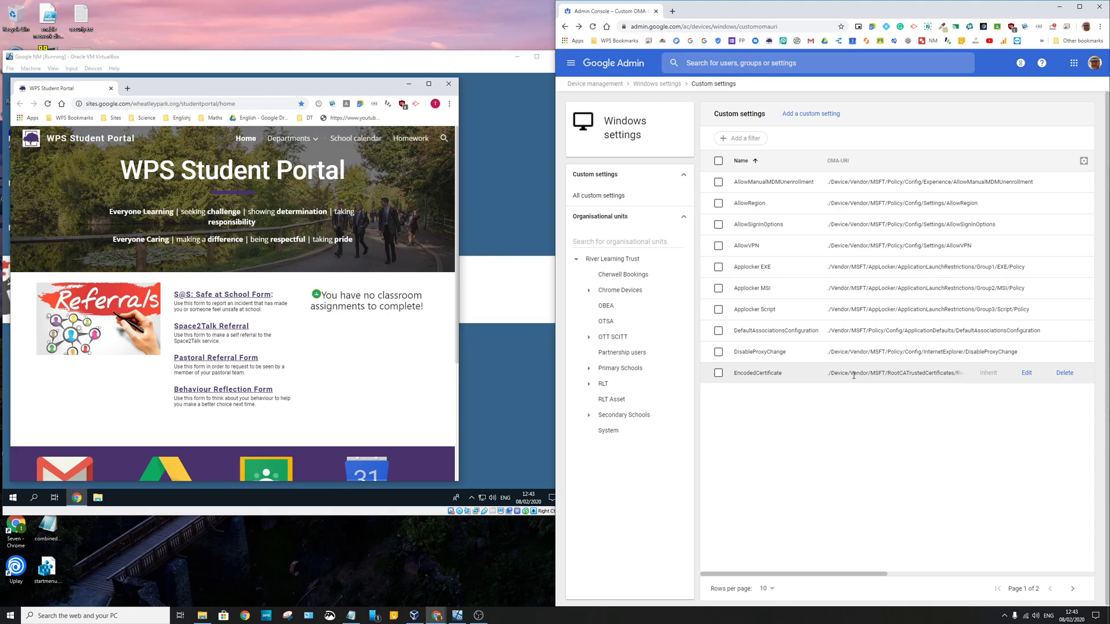
left_click(1026, 374)
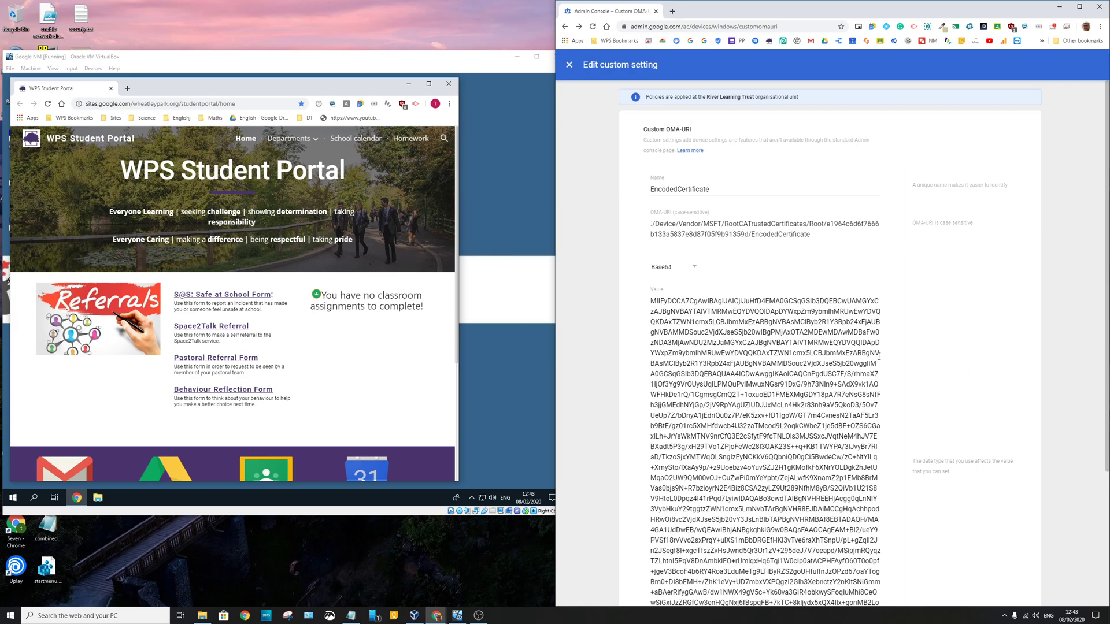
Step: Add a leading dot to the RootCATrustedCertificates OMA-URI path and highlight its certificate hash
left_click(649, 227)
type(".")
left_click_drag(831, 226, 748, 242)
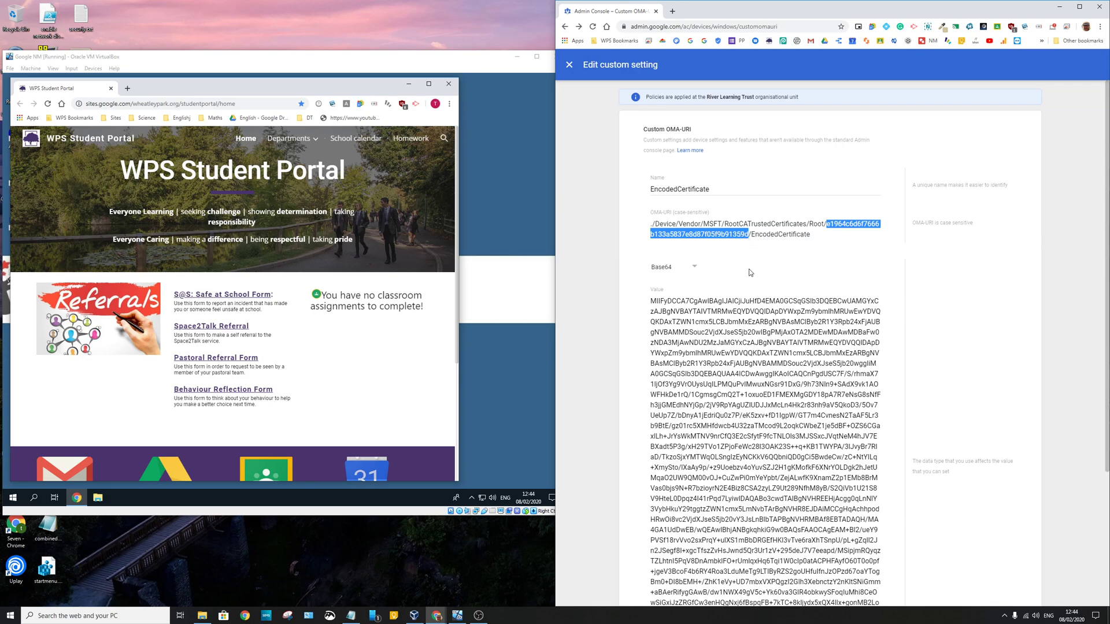
Step: Select and review the full Base64-encoded certificate value
scroll(741, 423, "down", 2)
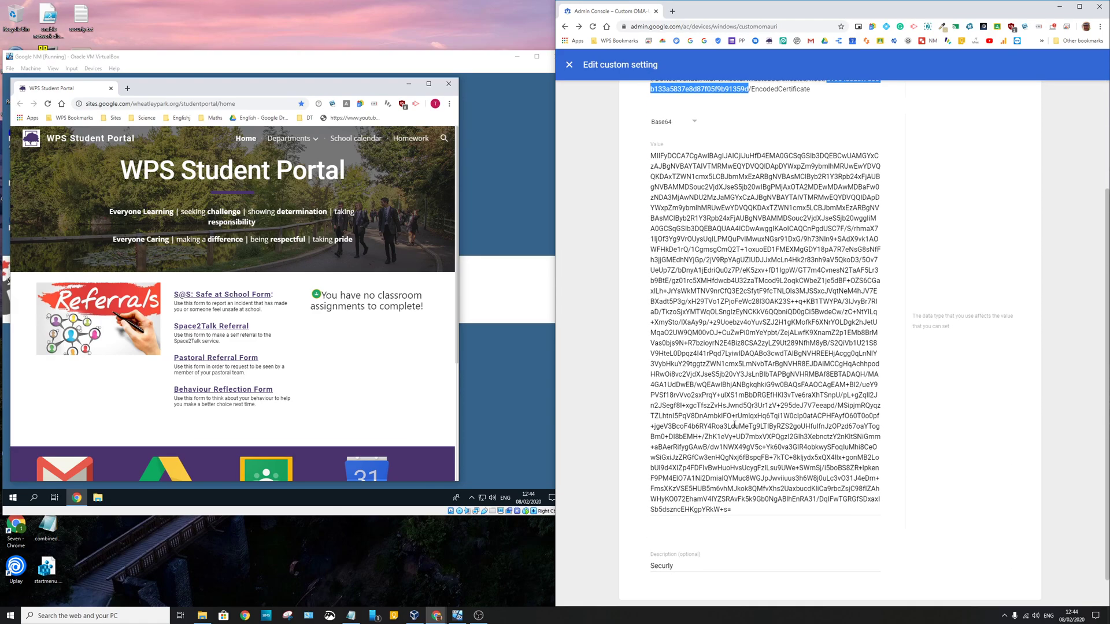
left_click_drag(733, 518, 649, 167)
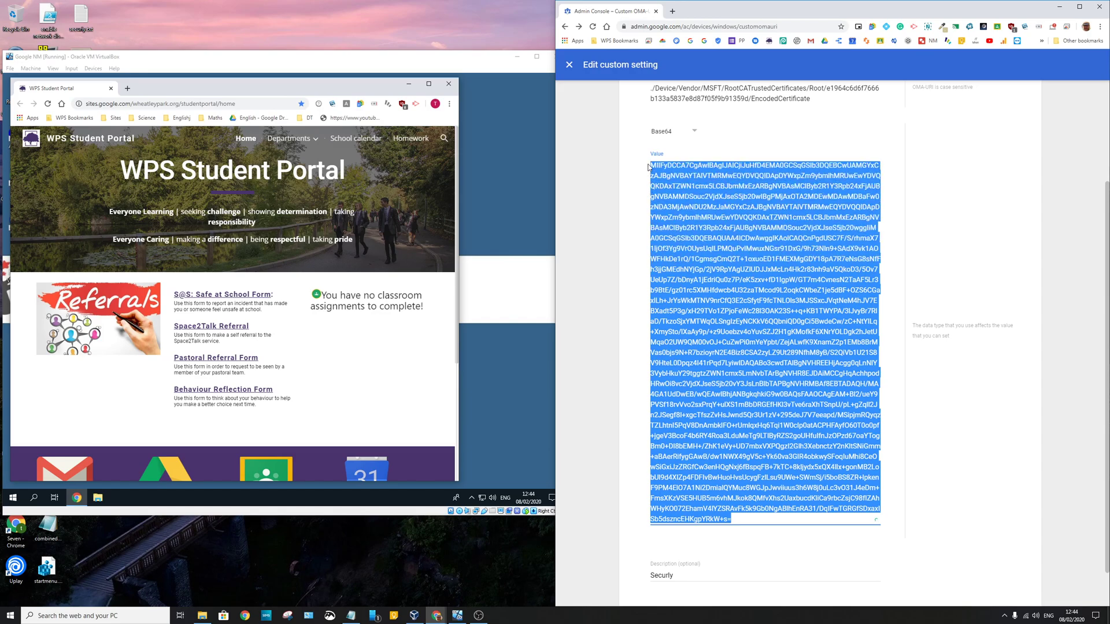
scroll(753, 349, "up", 1)
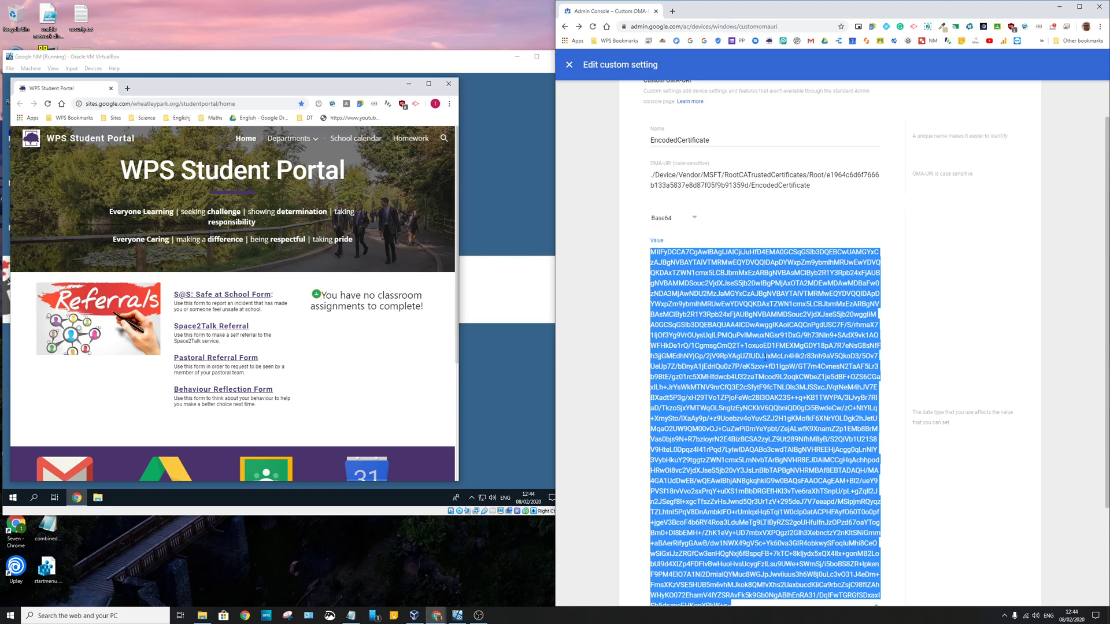
scroll(754, 361, "up", 1)
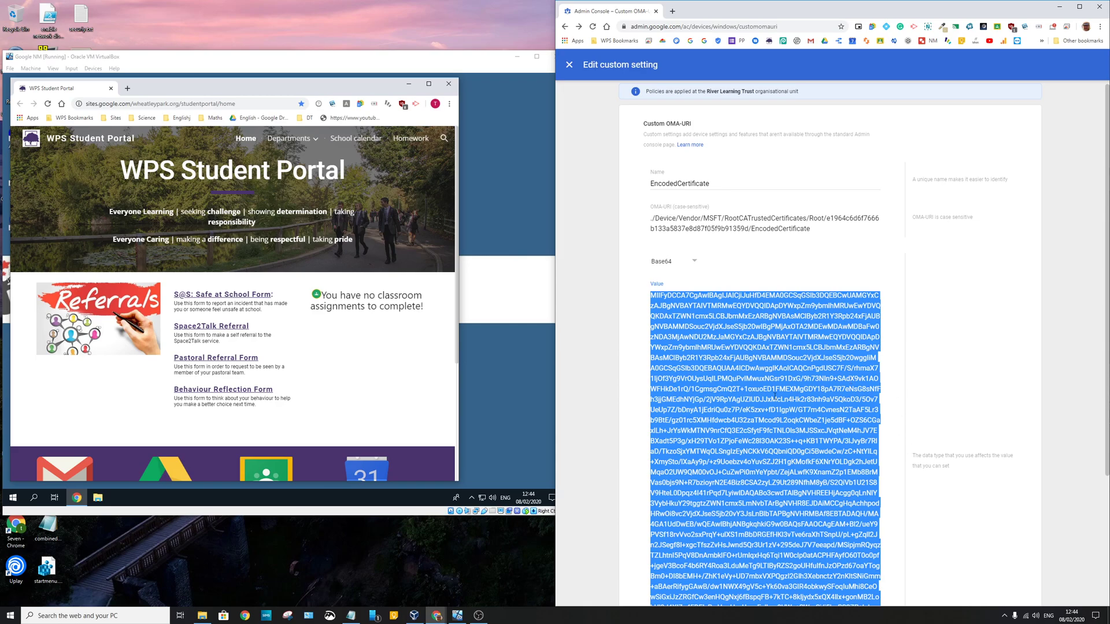
scroll(771, 378, "down", 3)
scroll(753, 407, "up", 3)
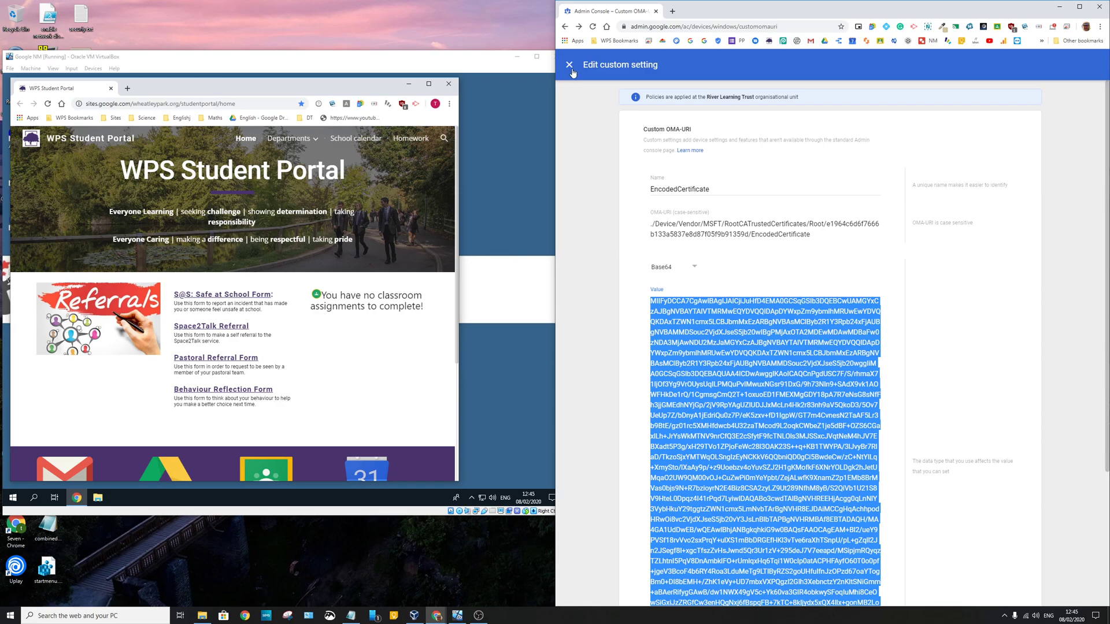
Step: Close EncodedCertificate and open the WPS-CHROME setting from page two of custom settings
left_click(570, 67)
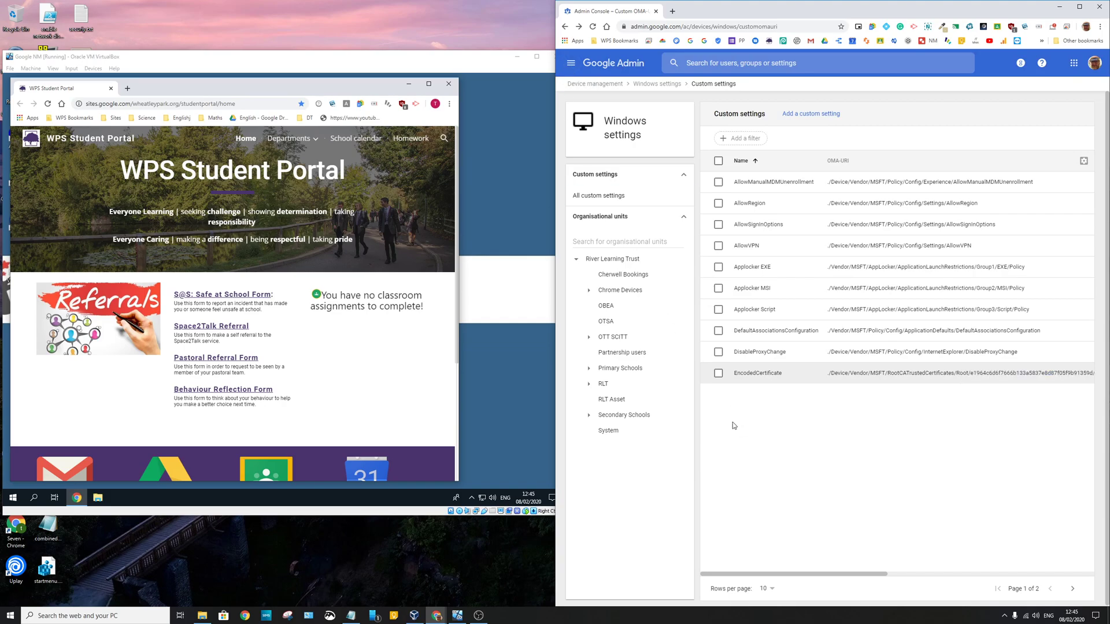
left_click(1073, 590)
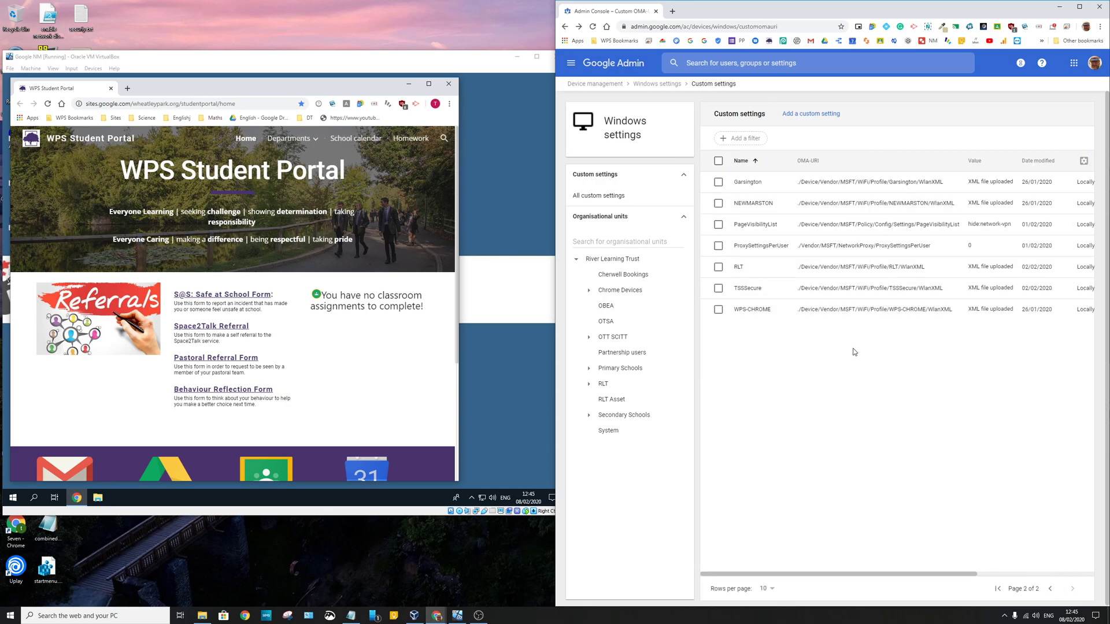
left_click(1027, 309)
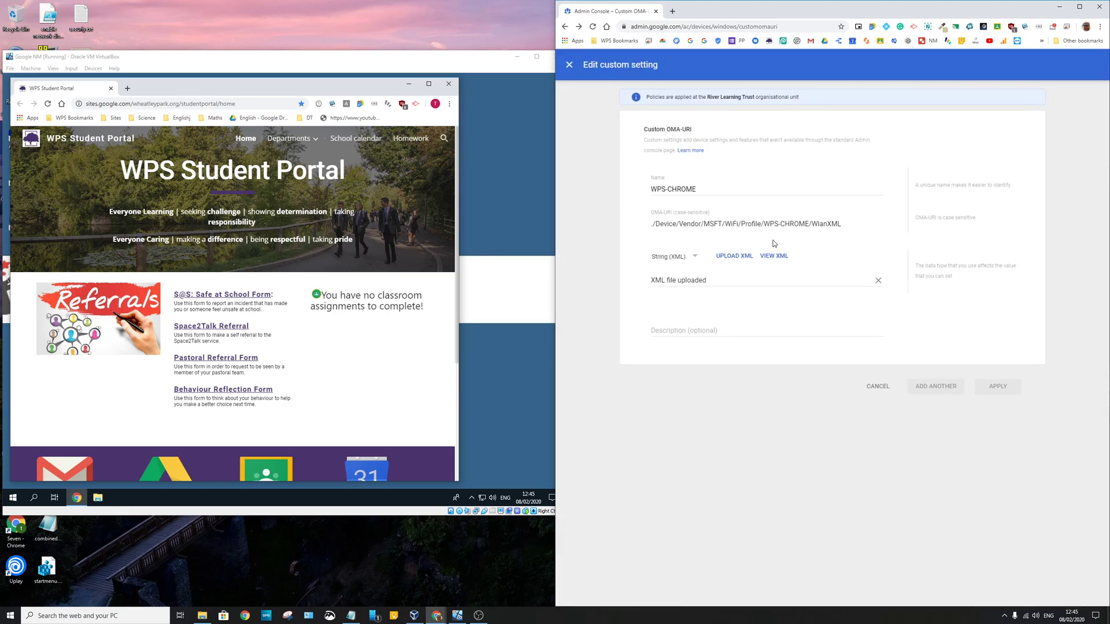
Step: Highlight WPS-CHROME within the WlanXML OMA-URI path and in the Name field
left_click_drag(850, 225, 651, 229)
left_click(651, 229)
triple_click(651, 229)
left_click(652, 229)
triple_click(652, 228)
left_click_drag(764, 227, 808, 229)
left_click_drag(716, 187, 648, 189)
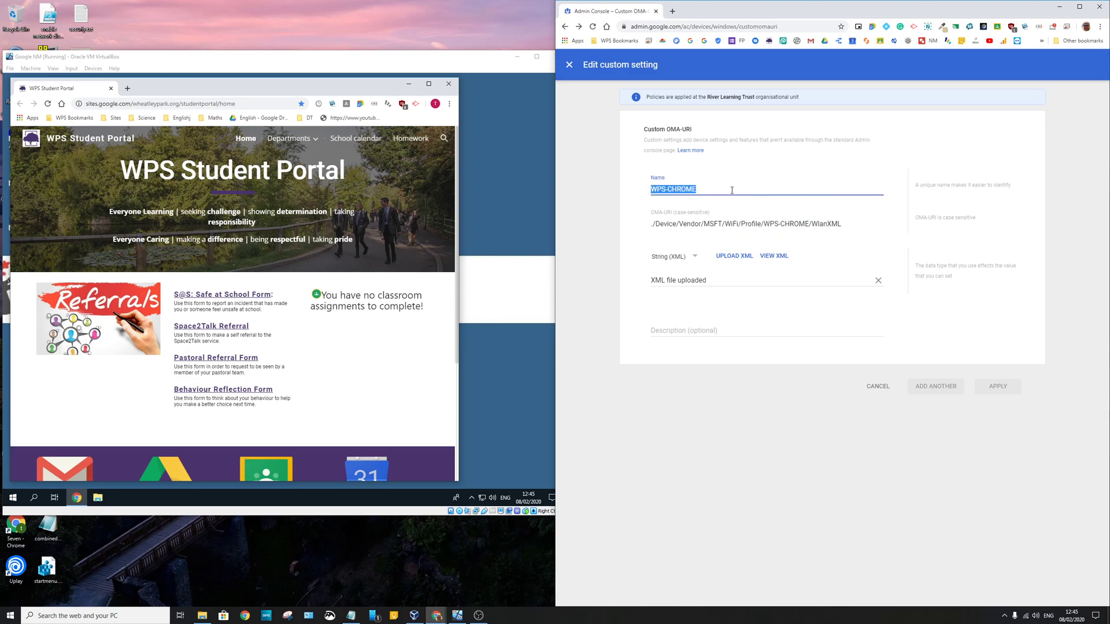
left_click(700, 190)
Step: Search Google for 'ascii to hex' and open the RapidTables ASCII Text to Hex converter
left_click(672, 11)
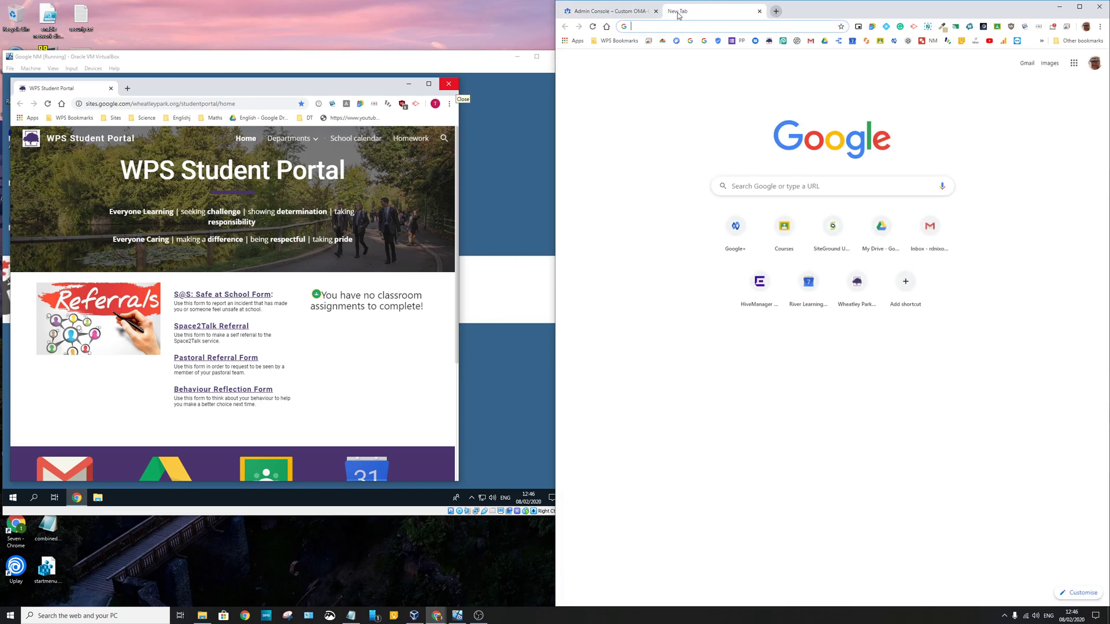
type("as")
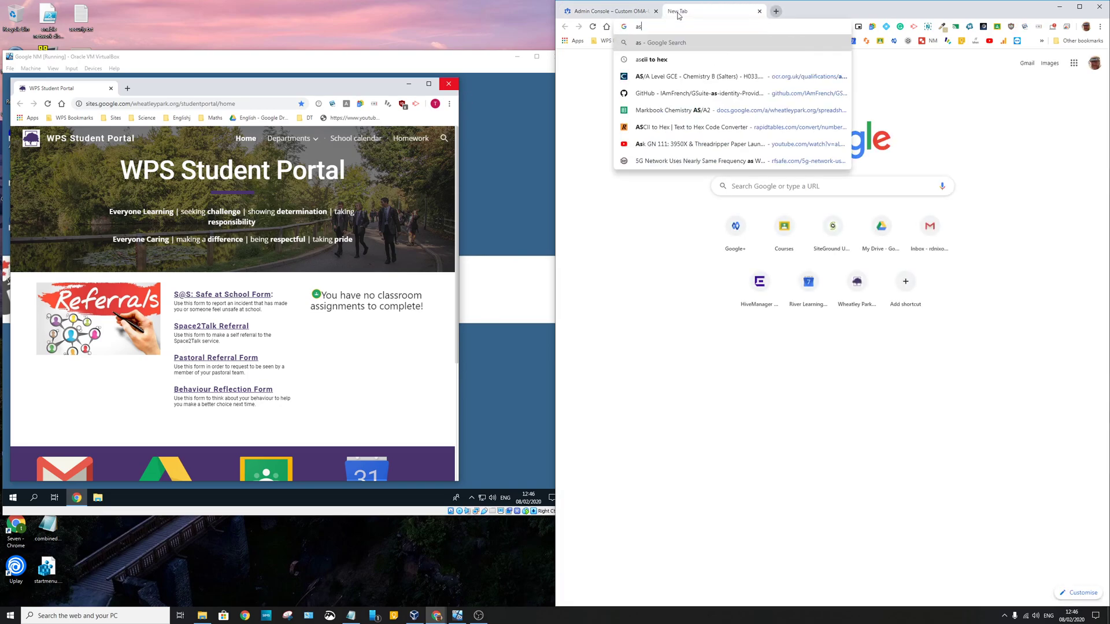
type("cii to hex")
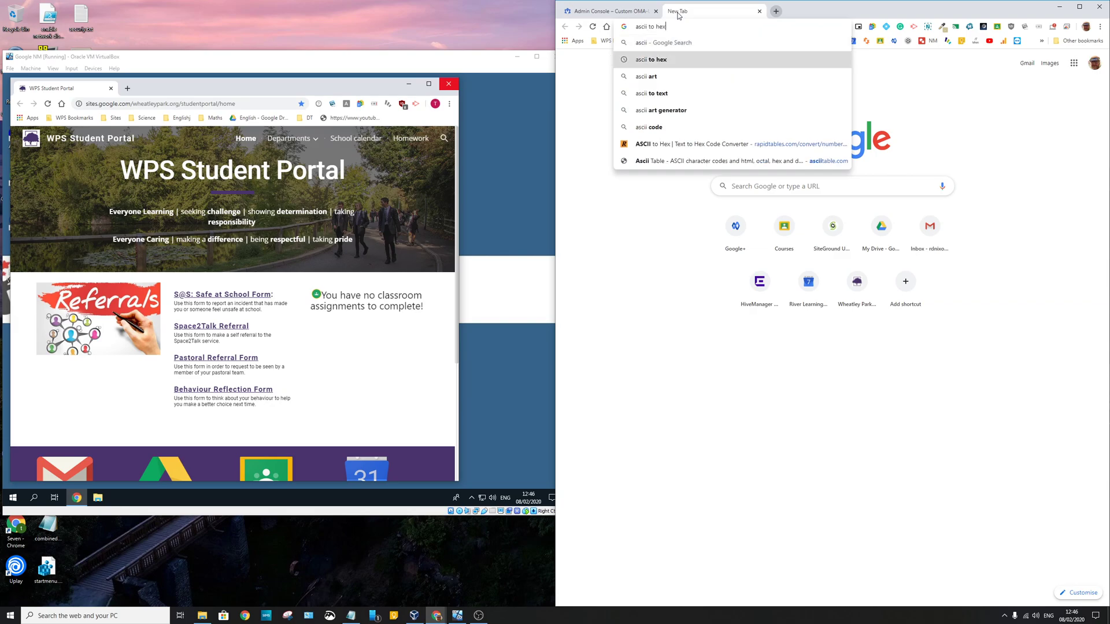
left_click(688, 59)
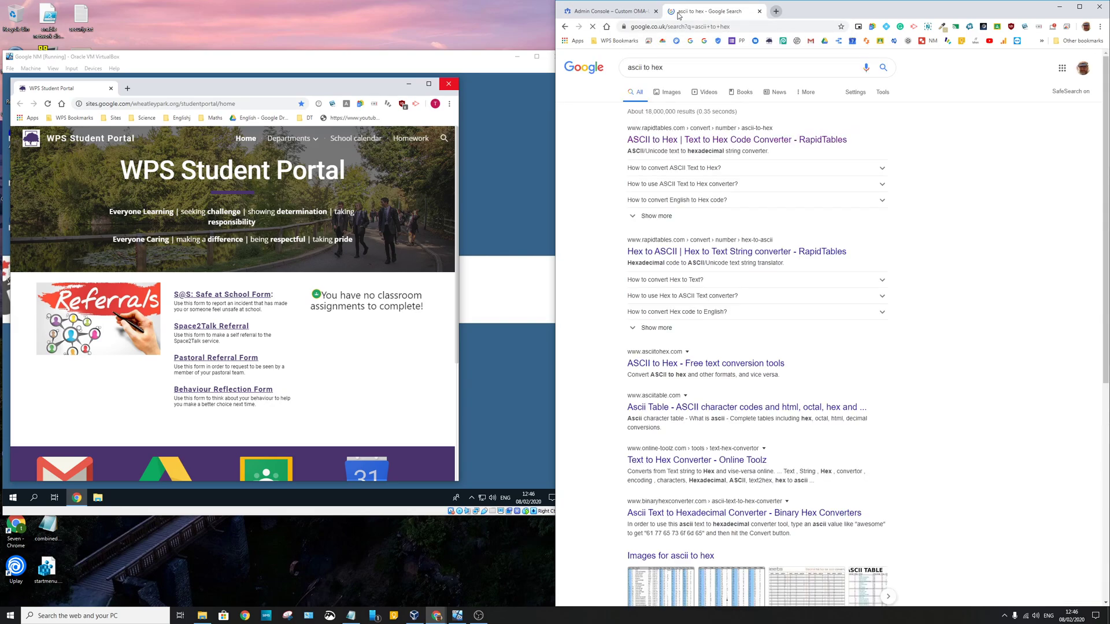
left_click(725, 140)
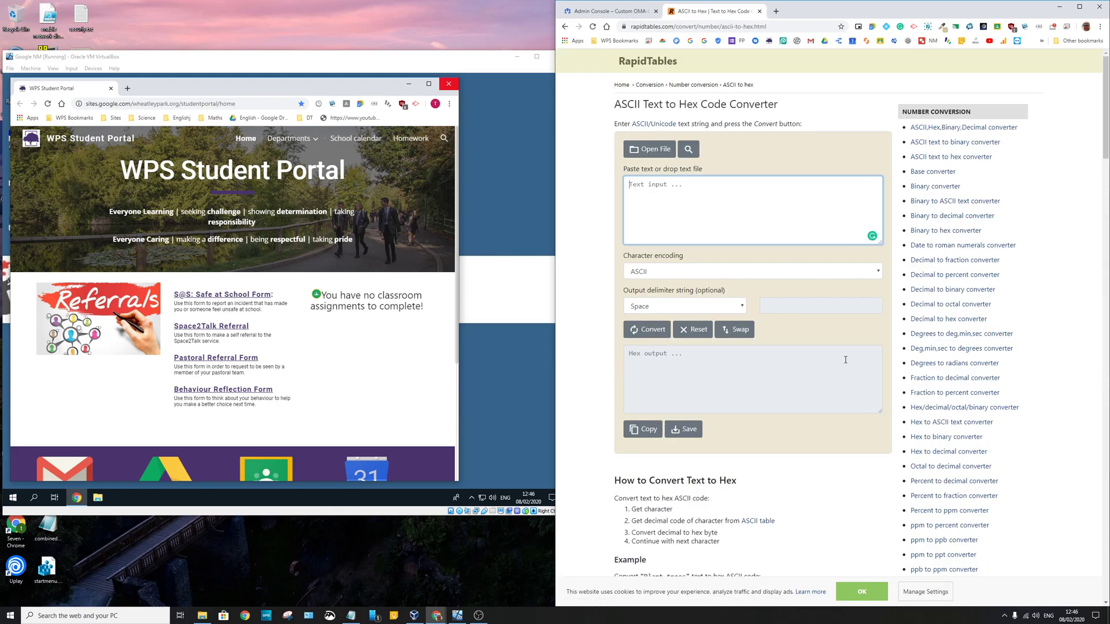
type("myke")
type("y")
key("BackSpace")
key("BackSpace")
type("ssid")
left_click(662, 306)
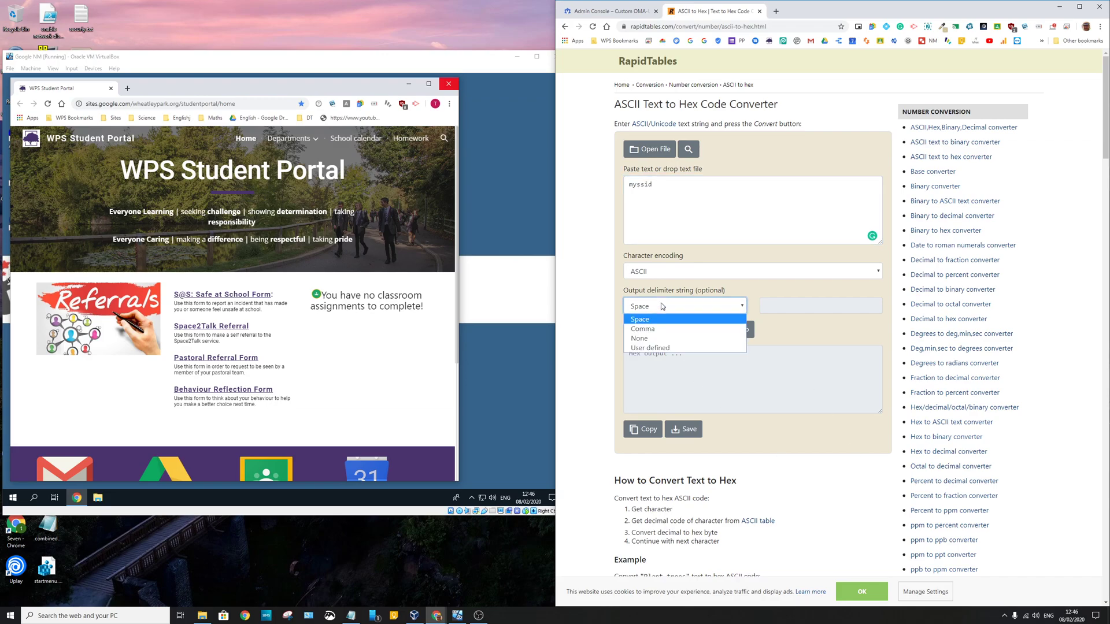
left_click(643, 339)
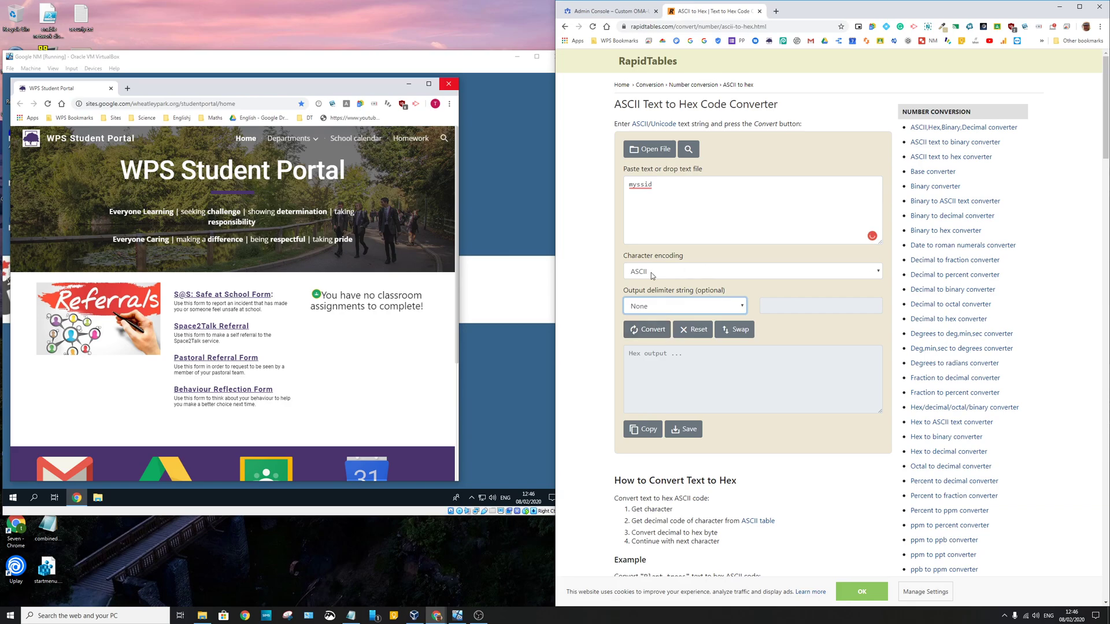
left_click(661, 334)
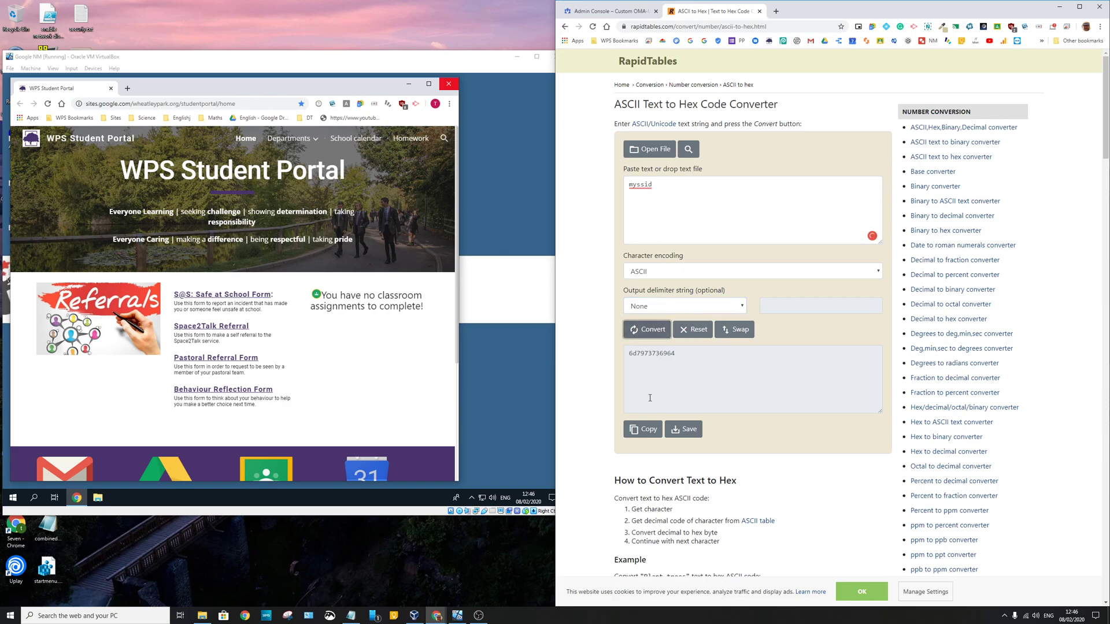
left_click(680, 353)
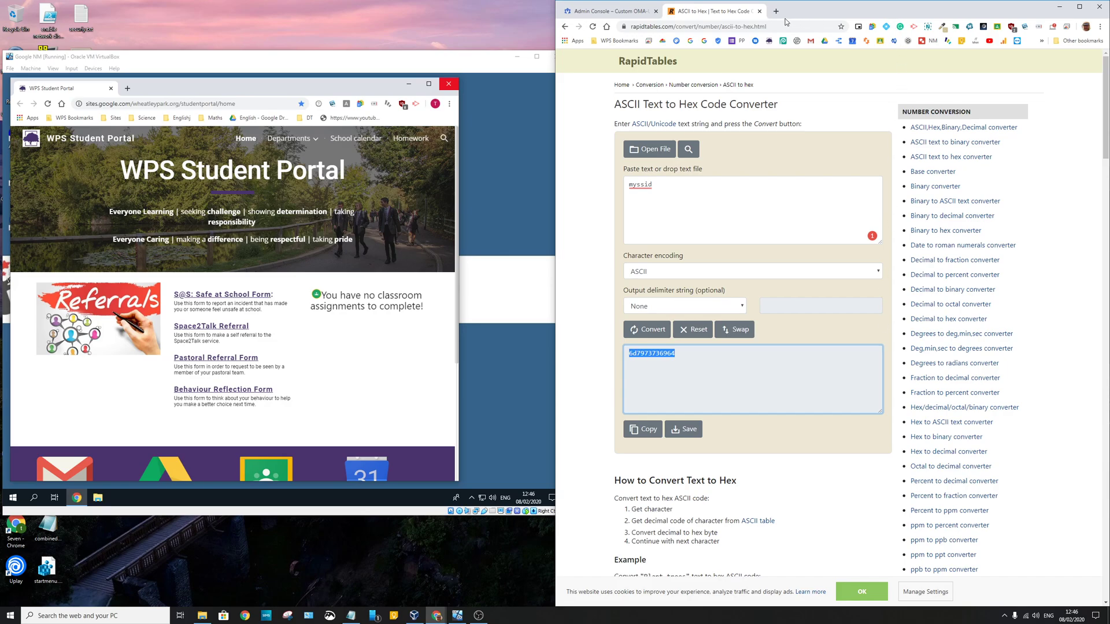
Step: Close the RapidTables tab and cancel the WPS-CHROME edit without saving
left_click(759, 12)
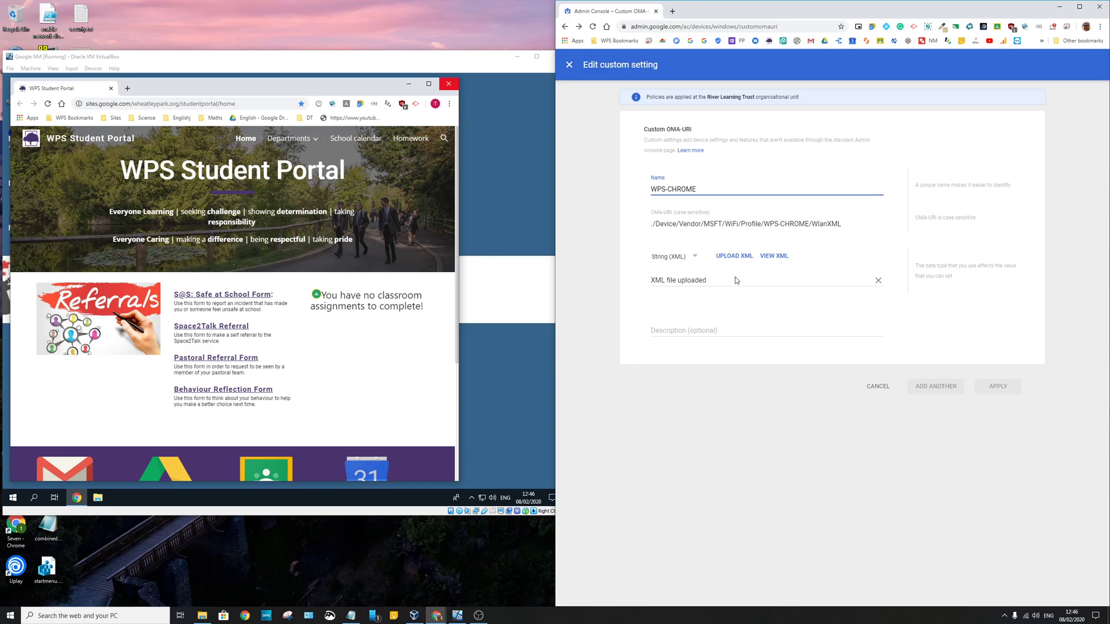
left_click(874, 387)
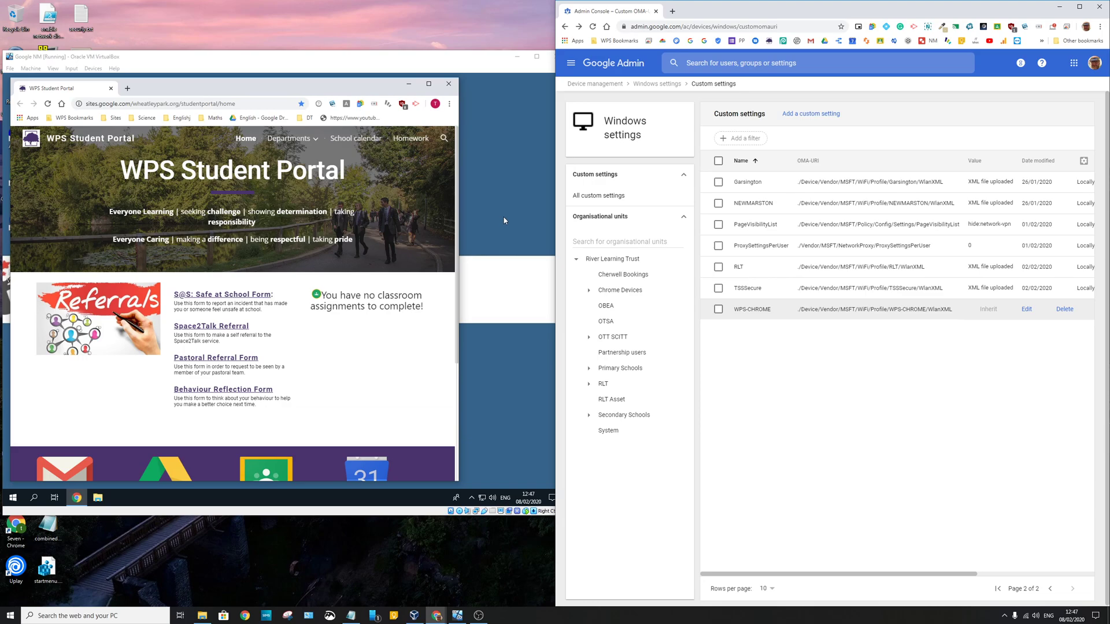
Step: Bring the VirtualBox window forward and reveal the hidden icons in the Windows taskbar tray
left_click(503, 220)
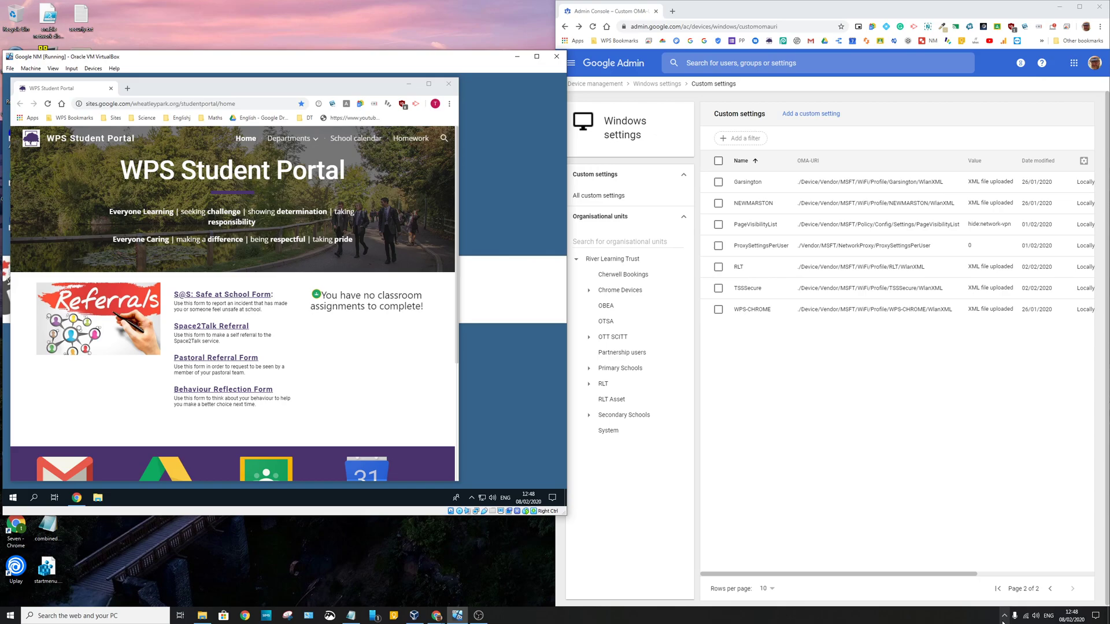
left_click(1003, 619)
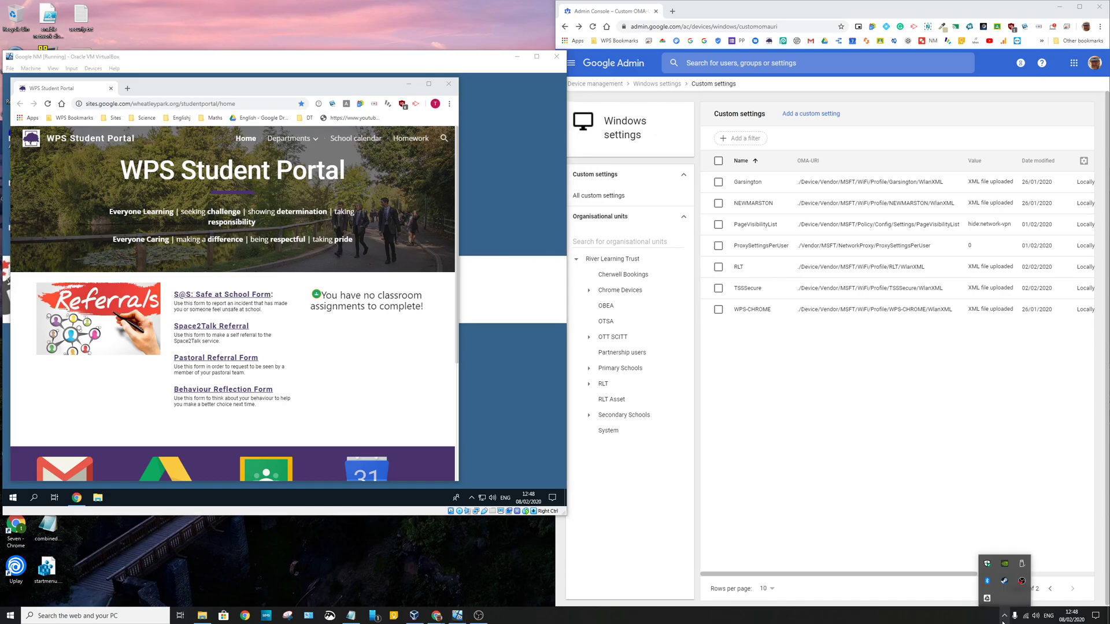